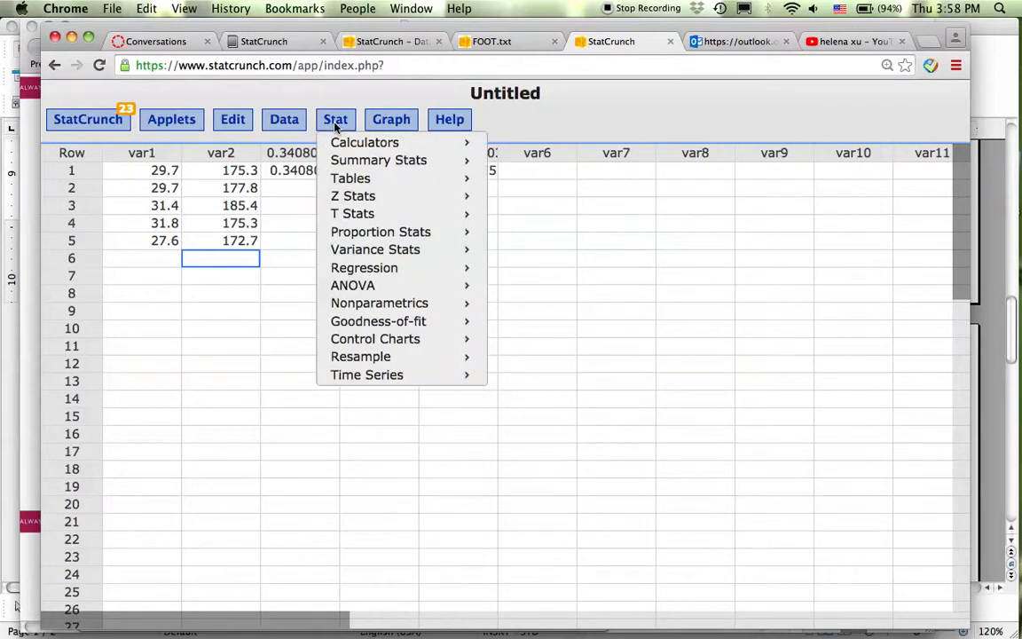
- Run a simple linear regression with var1 as X and var2 as Y, and widen the results window
mouse_move(353, 269)
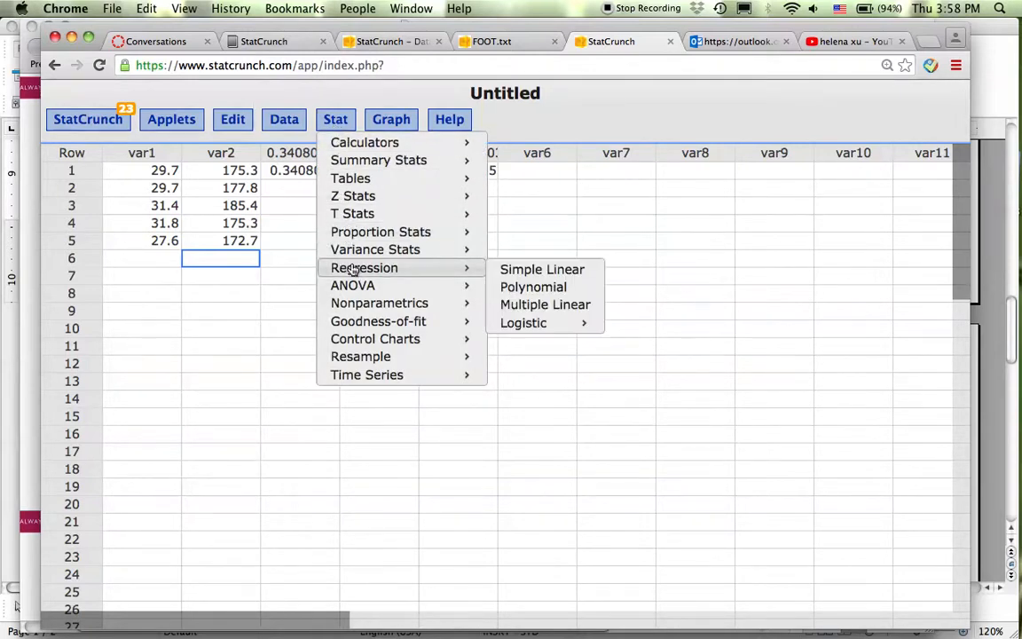
click(525, 270)
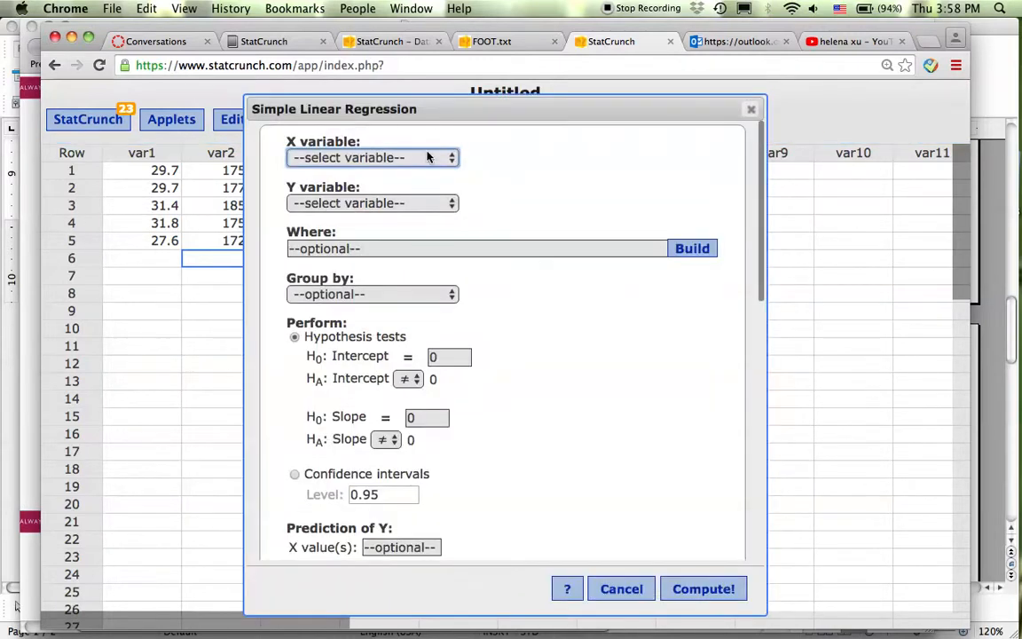
click(428, 157)
click(410, 175)
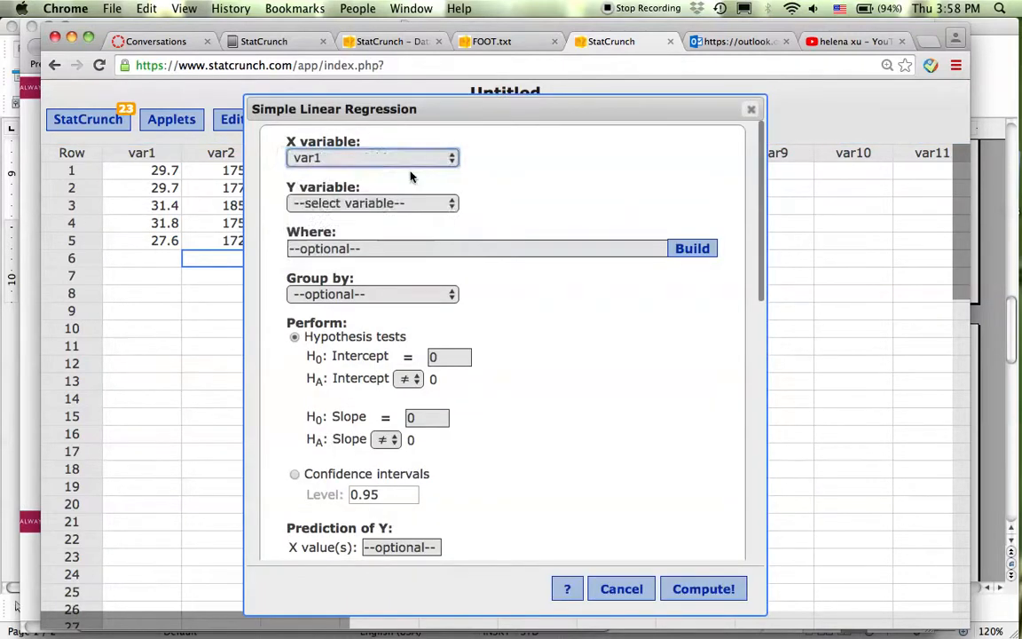
click(392, 203)
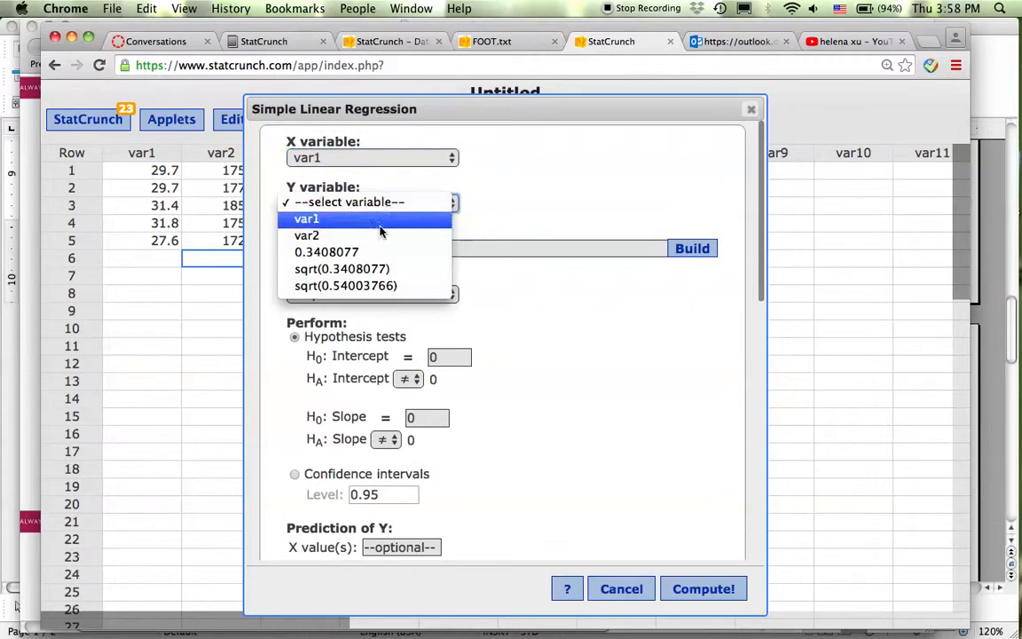
click(374, 238)
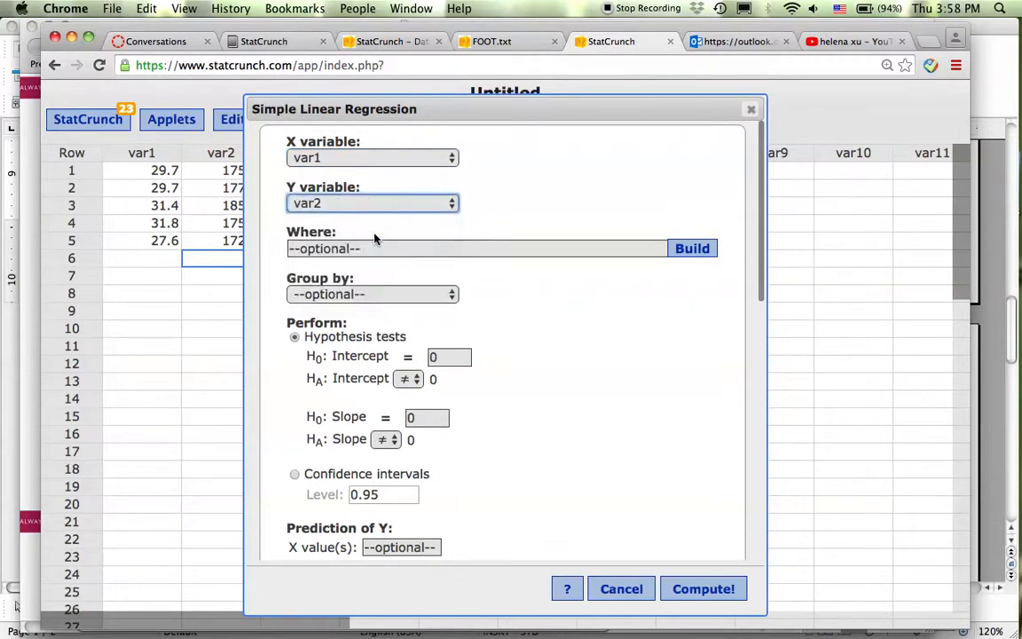
click(683, 585)
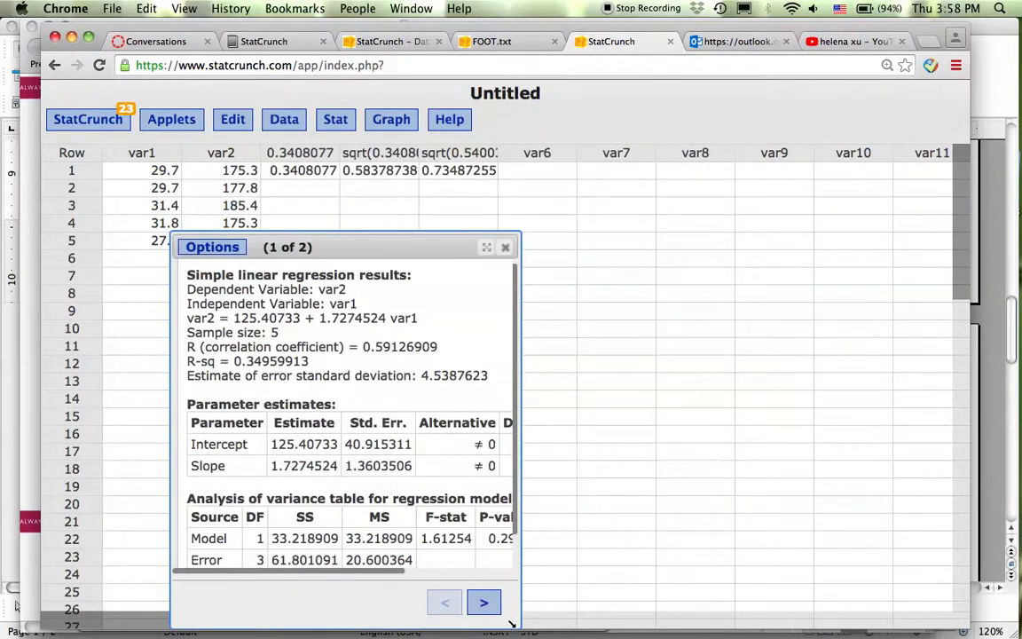
drag(515, 622, 848, 618)
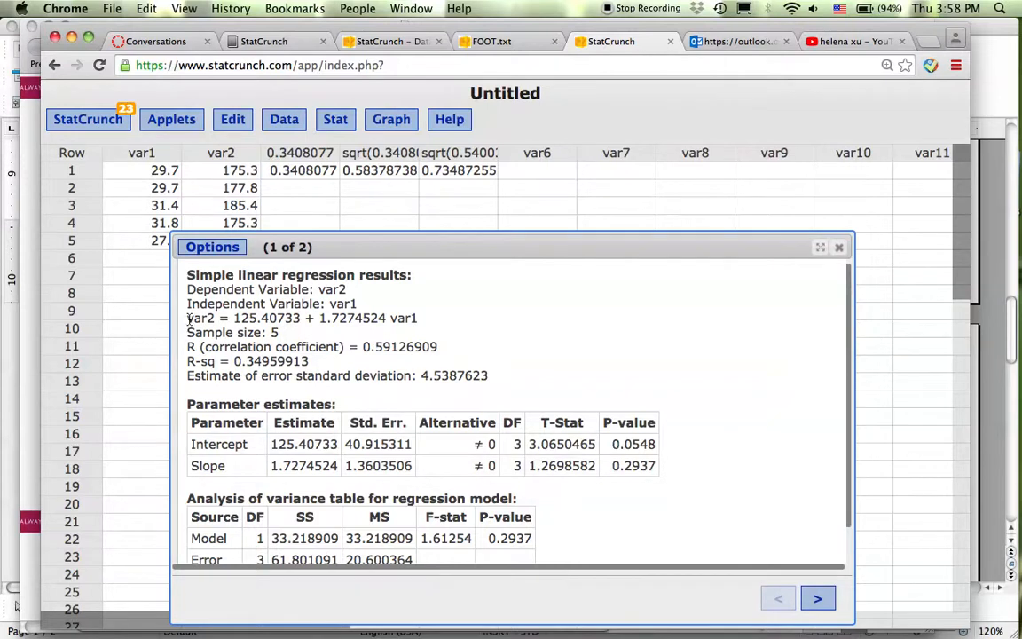
- Highlight the regression equation in the results and consult the 5-pair shoe print example in the Preview slides before returning to StatCrunch
drag(187, 318, 416, 316)
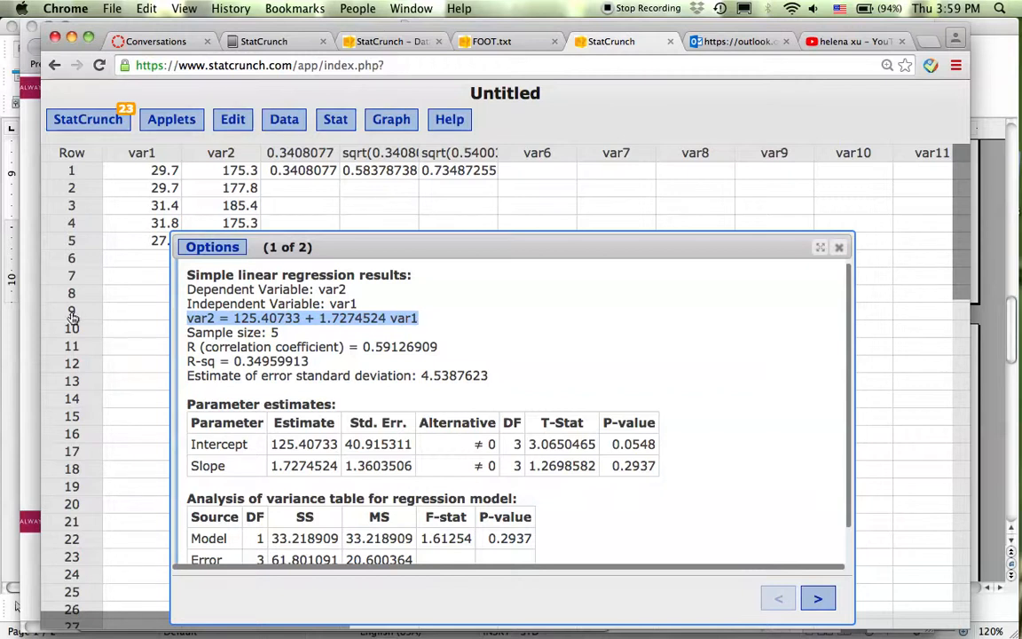
click(24, 391)
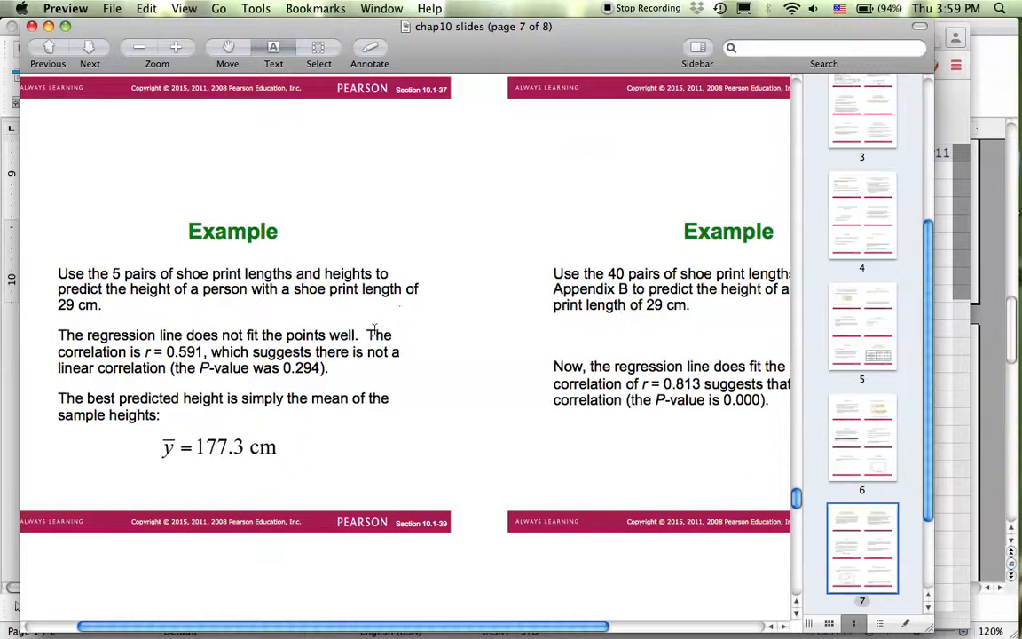
key(super+Tab)
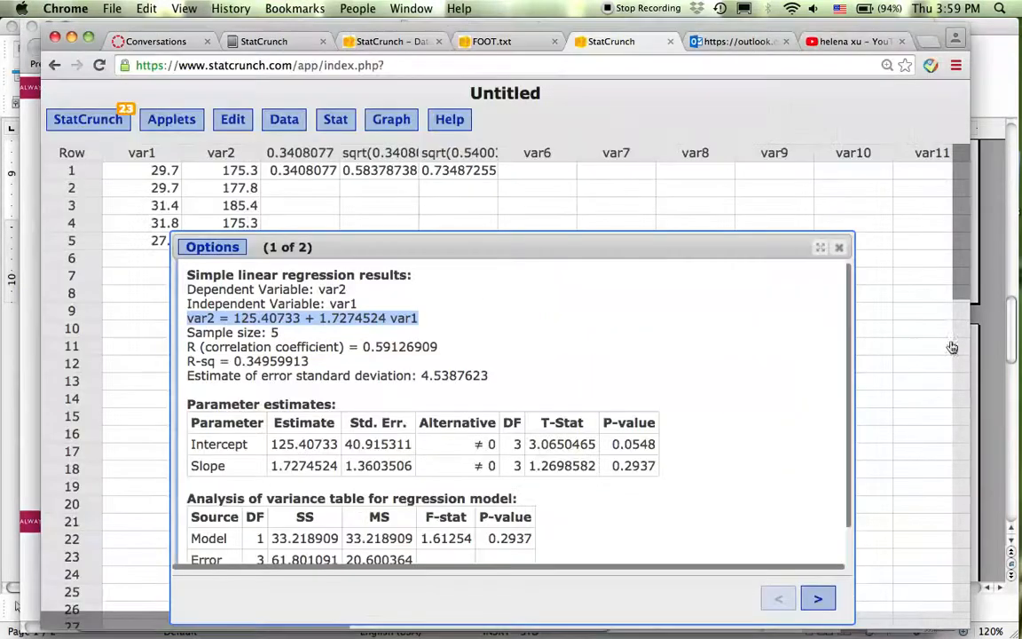
click(387, 321)
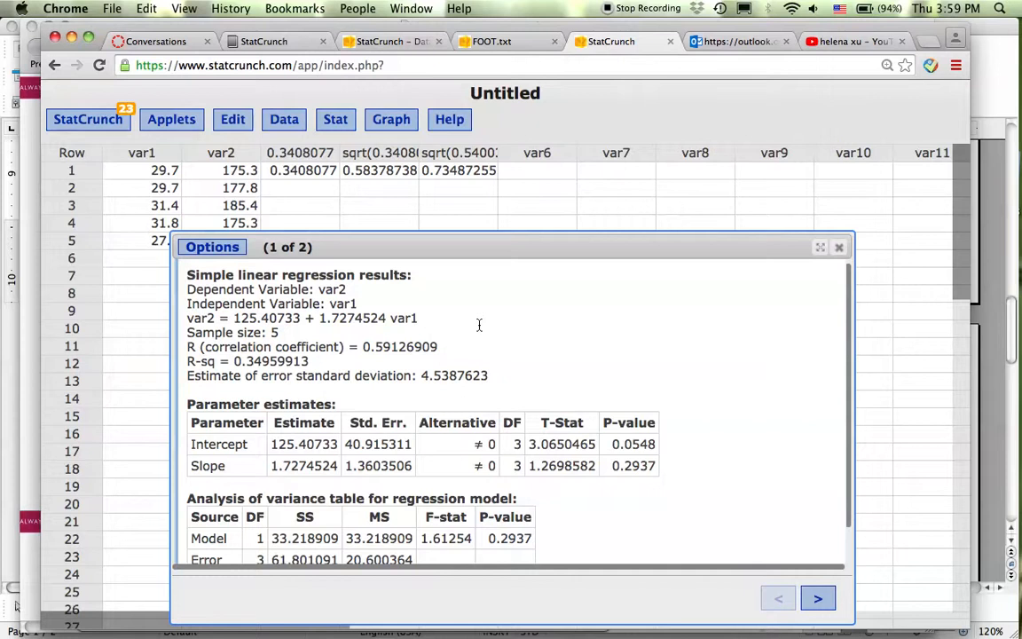
- Move the regression results up and highlight the slope's P-value and the regression equation to examine them
drag(495, 242, 492, 195)
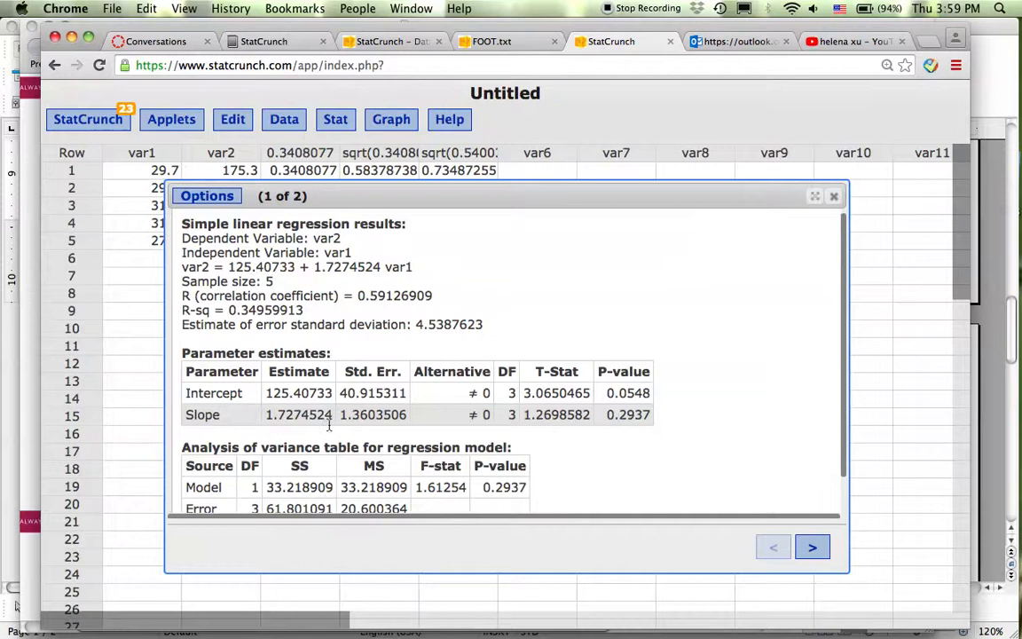
double_click(650, 414)
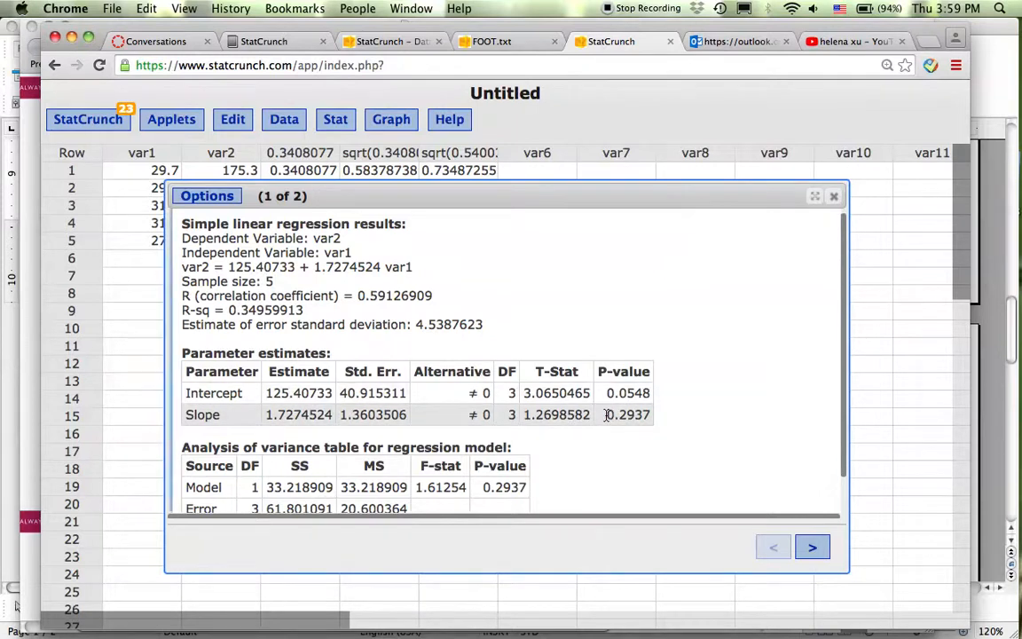
drag(652, 414, 654, 415)
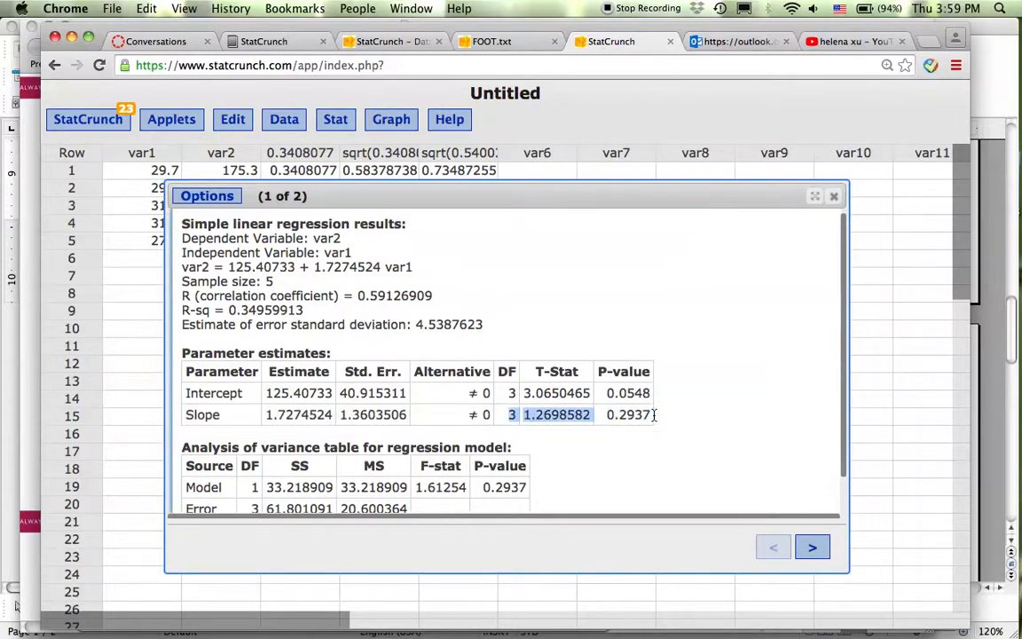
double_click(649, 414)
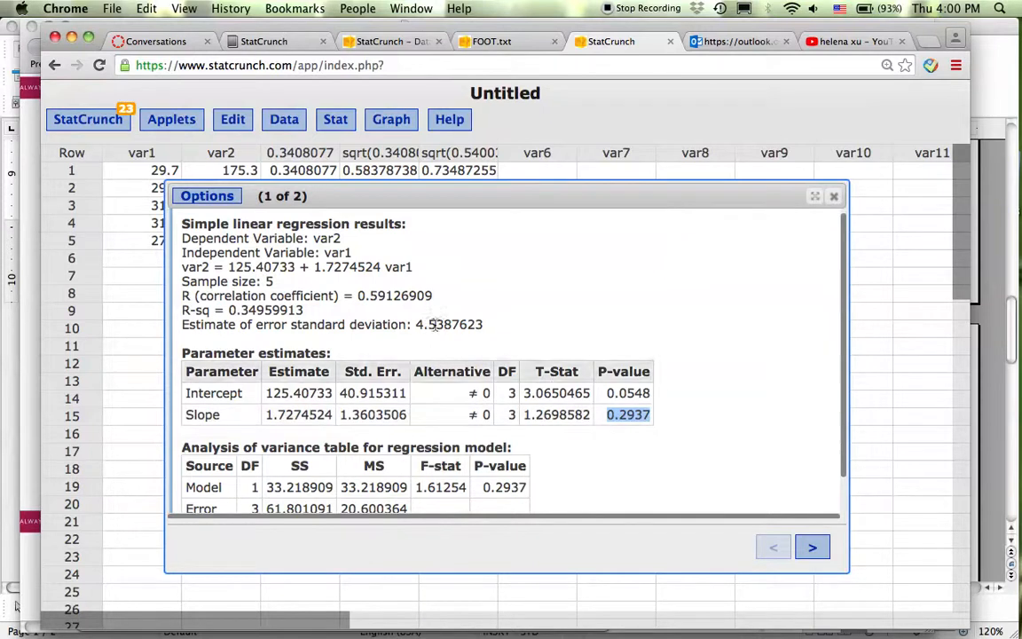
drag(180, 266, 424, 270)
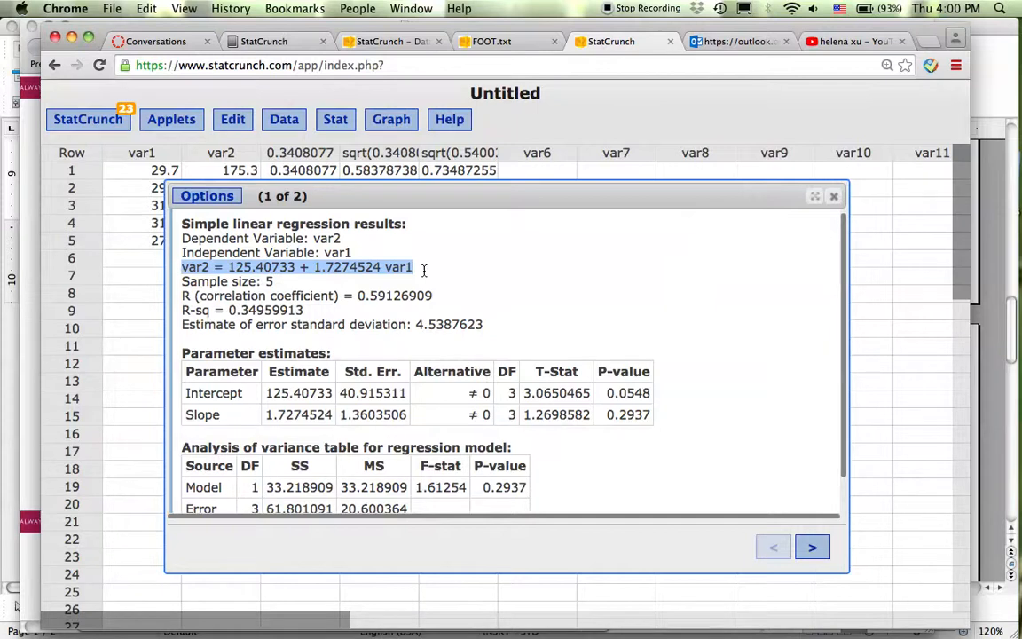
- Move the regression results off the data, compute only the mean of column var2, and enlarge the relocated summary statistics window
click(497, 205)
drag(496, 201, 634, 233)
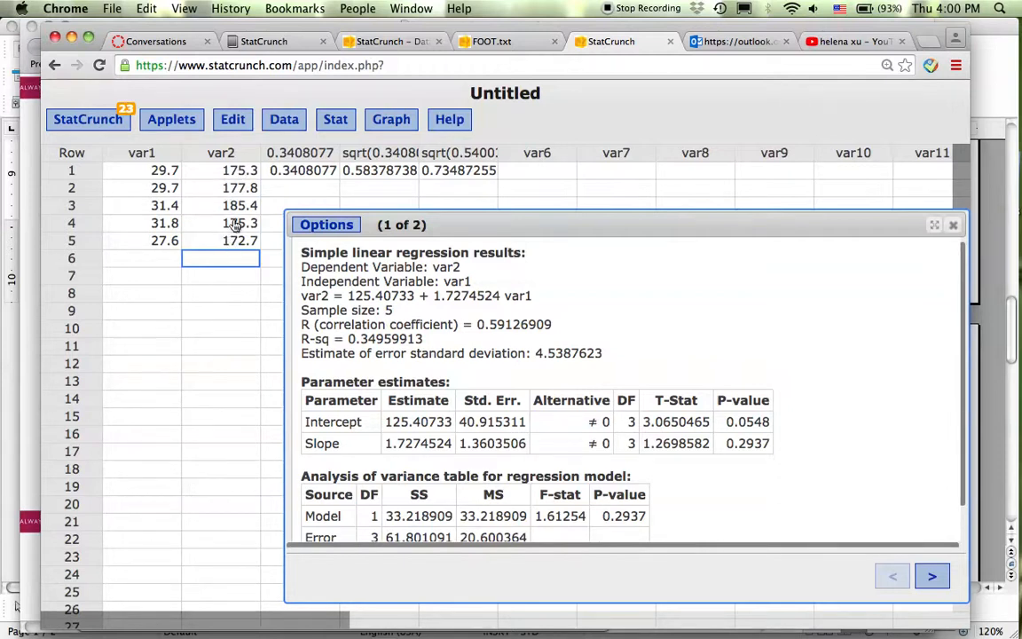
click(335, 122)
mouse_move(390, 161)
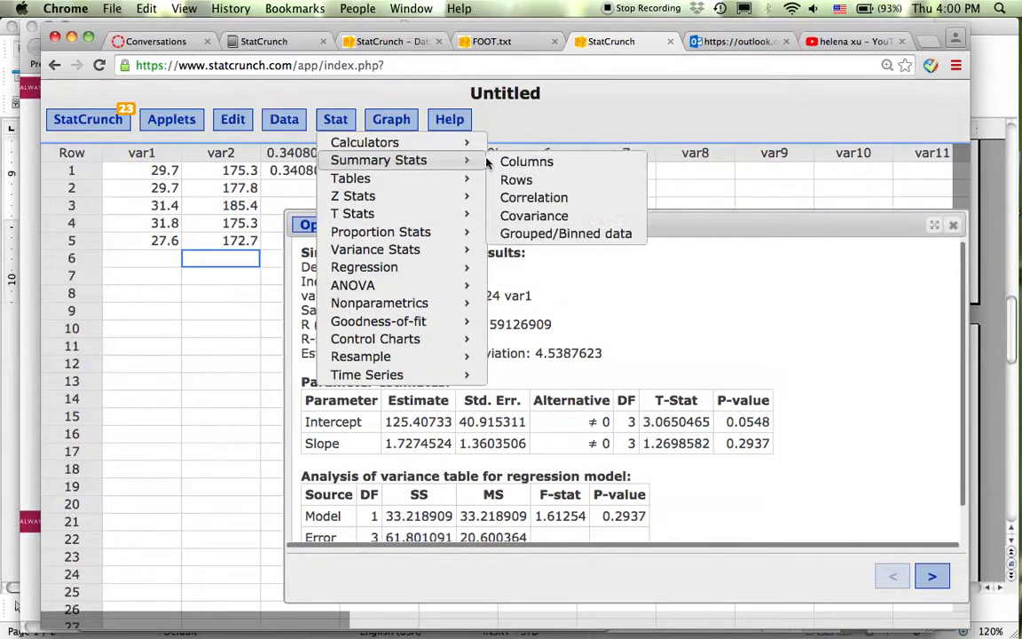
click(511, 161)
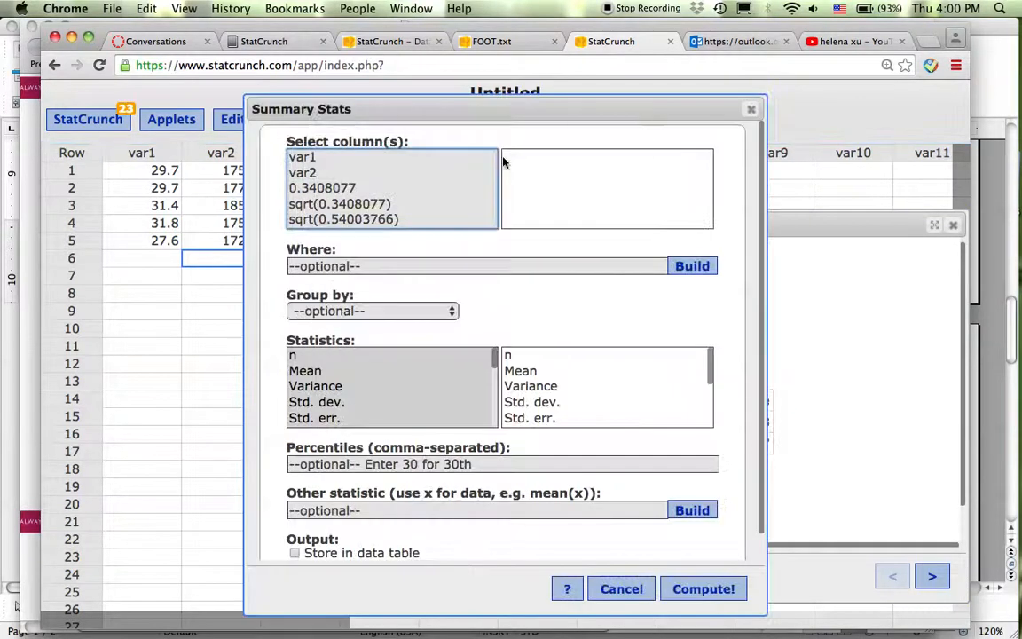
click(353, 173)
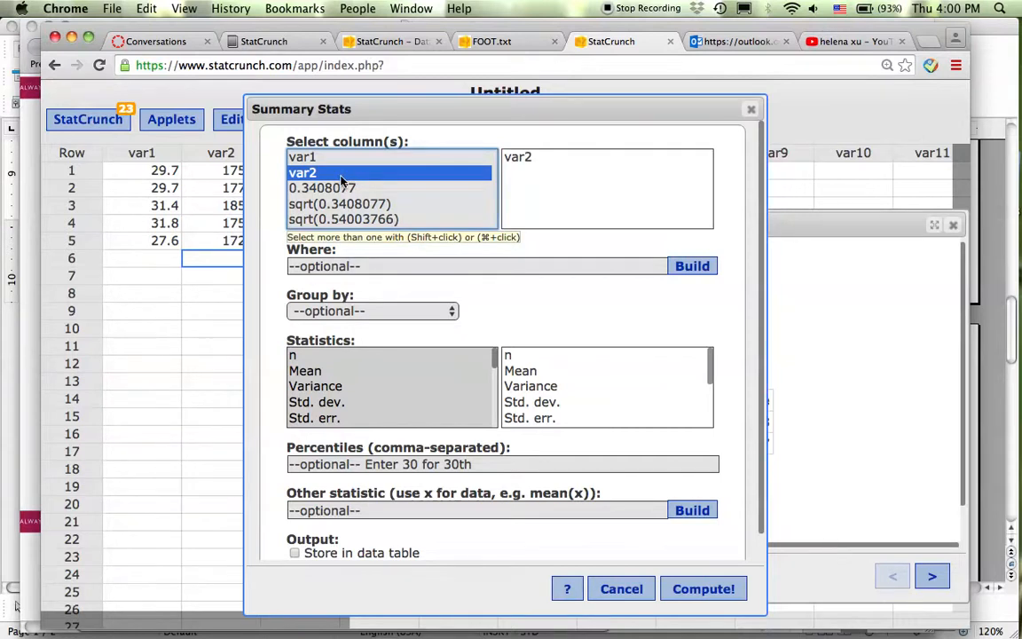
click(310, 372)
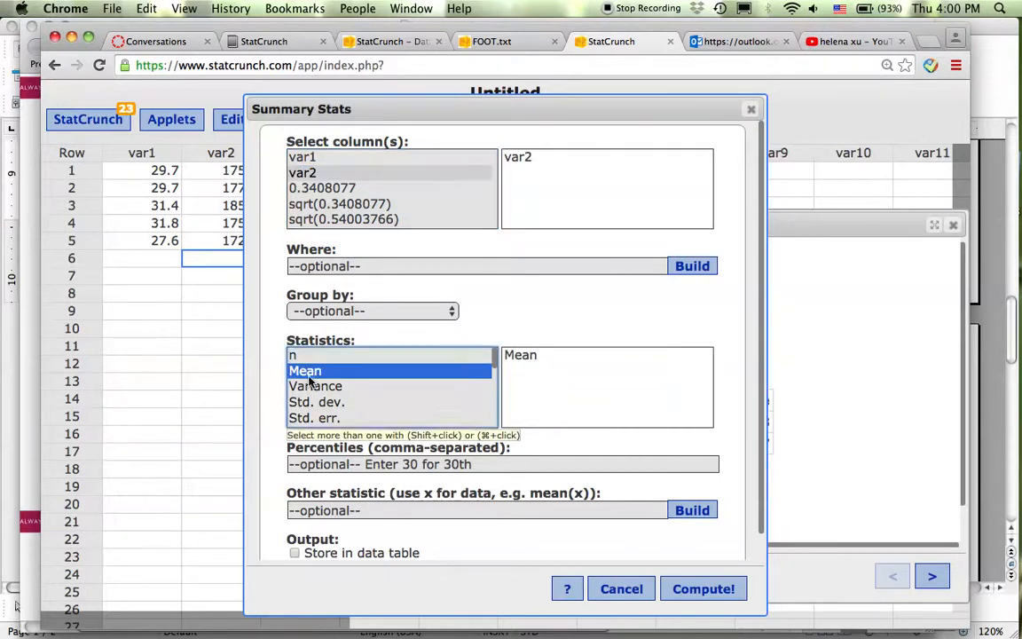
click(699, 589)
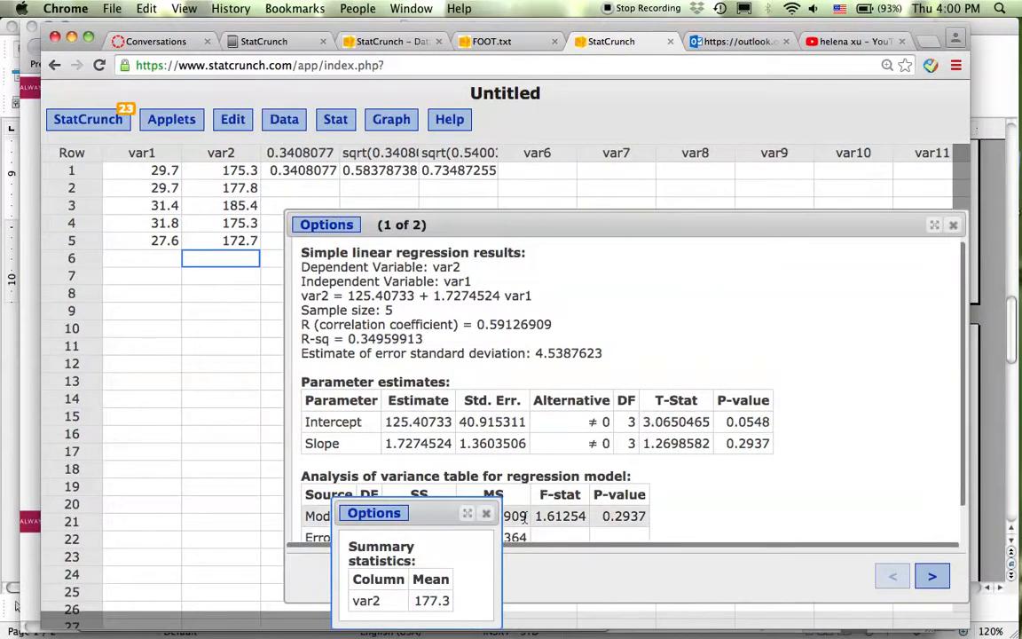
drag(435, 512, 471, 252)
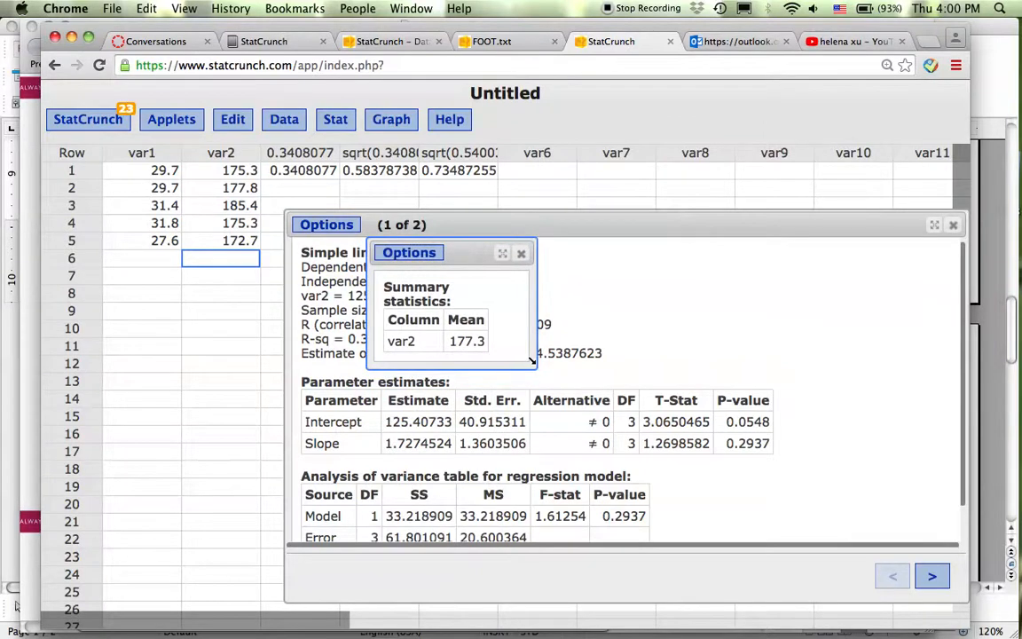
drag(533, 363, 699, 396)
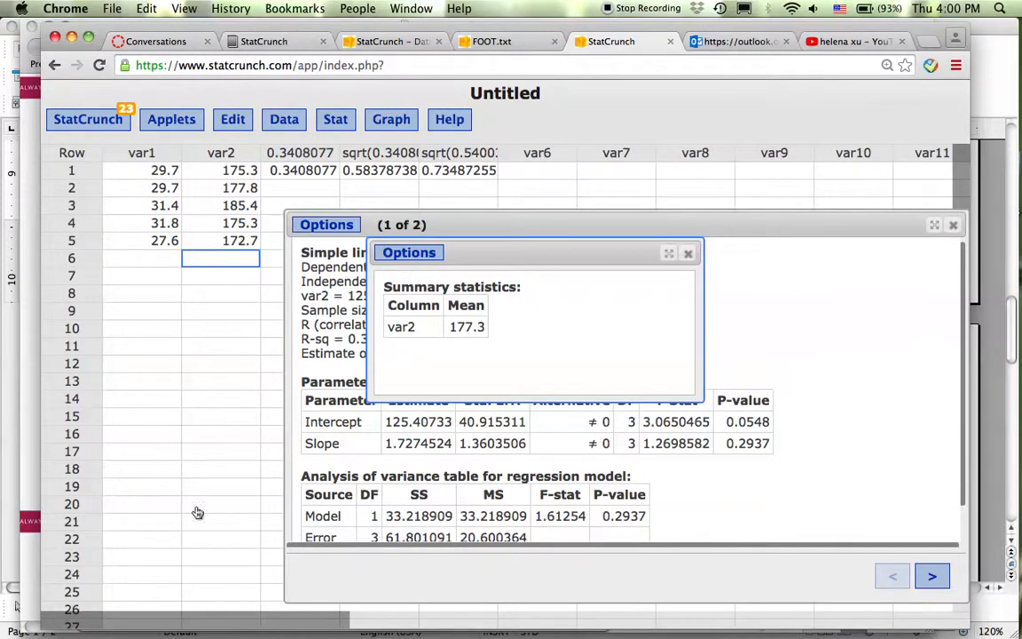
- Switch to the Preview slides and read the 5-pair prediction and the 40-pair shoe print example for 29 cm
click(29, 501)
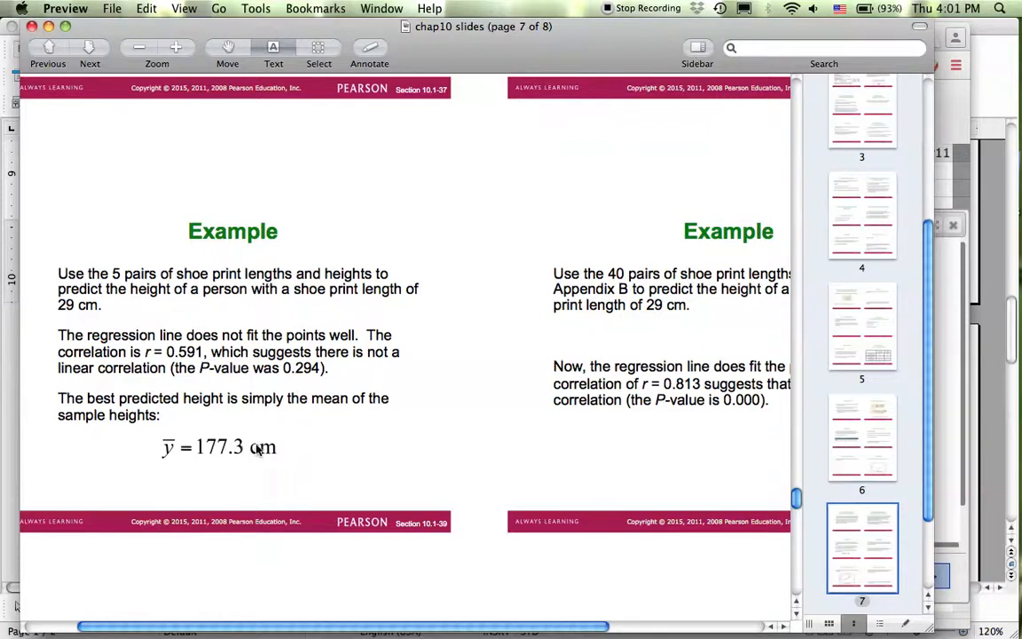
scroll(320, 458, right, 5)
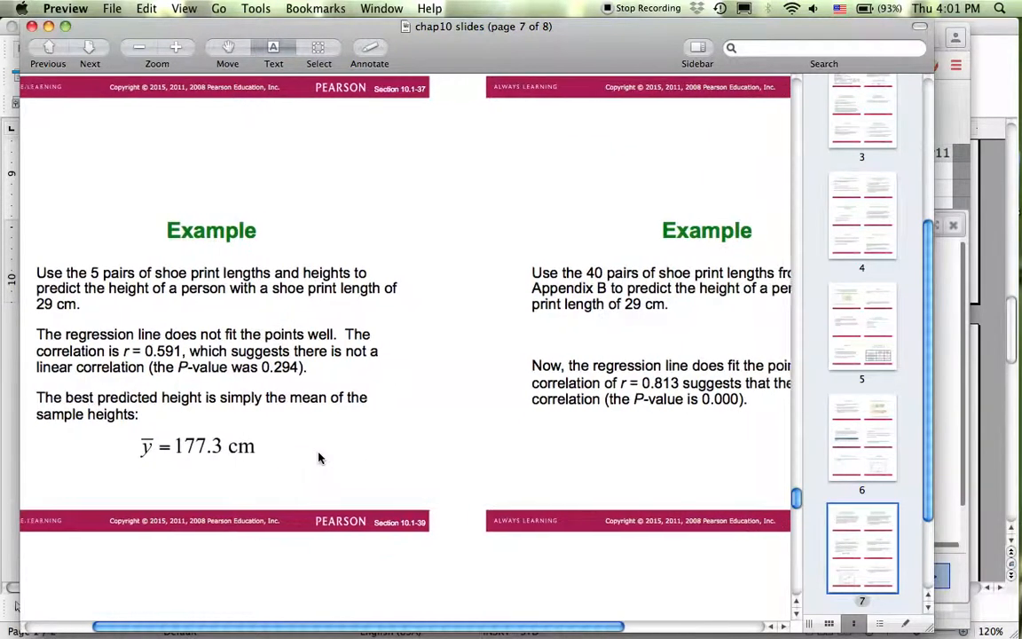
scroll(320, 457, right, 5)
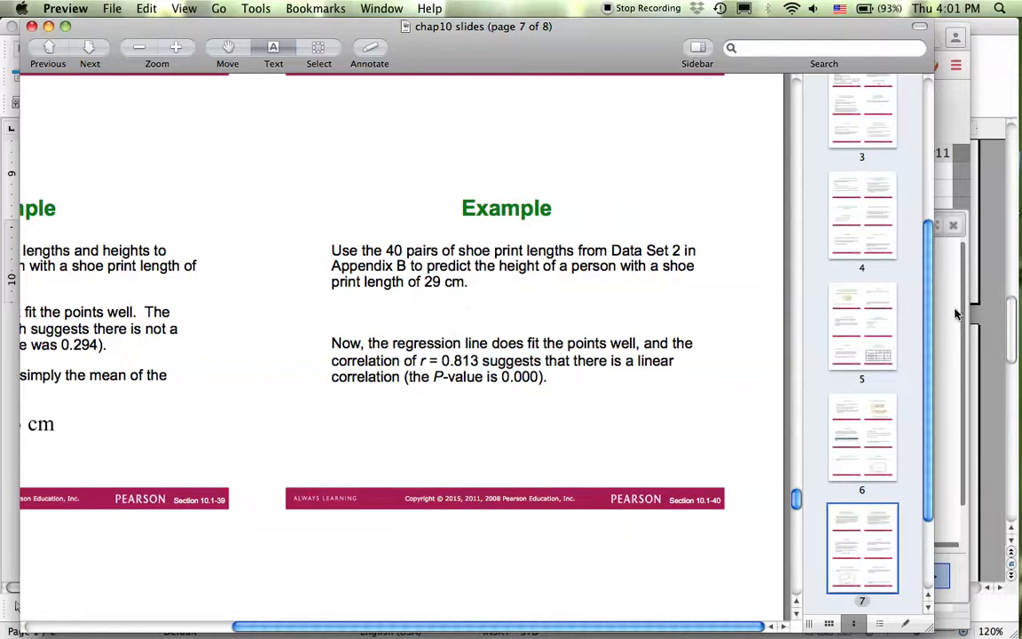
- Switch to the FOOT.txt data set in StatCrunch and compute a simple linear regression with Shoe Print as X and Height as Y
key(super+Tab)
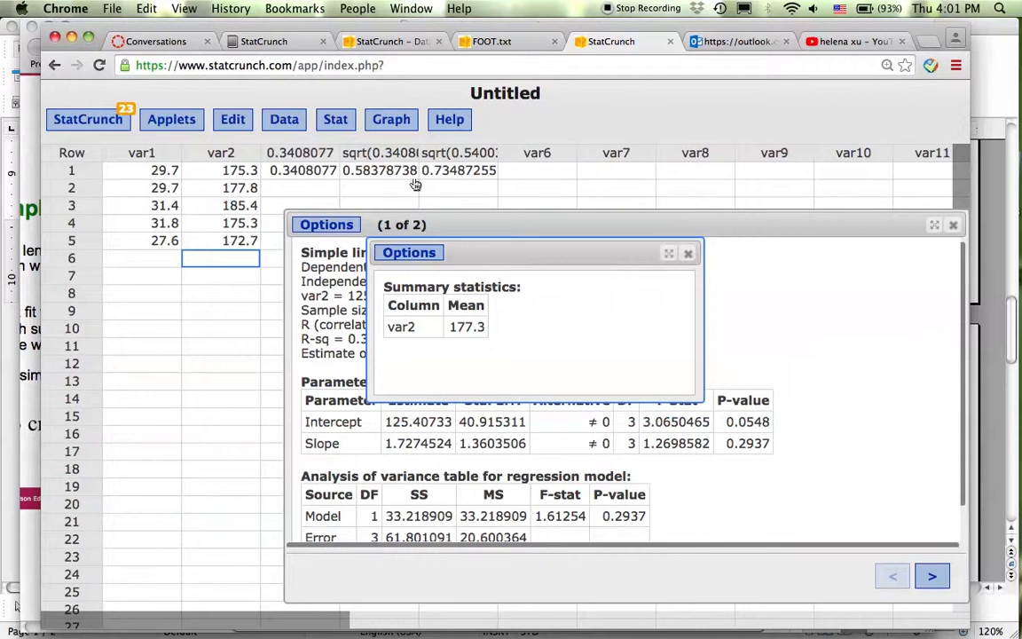
click(490, 42)
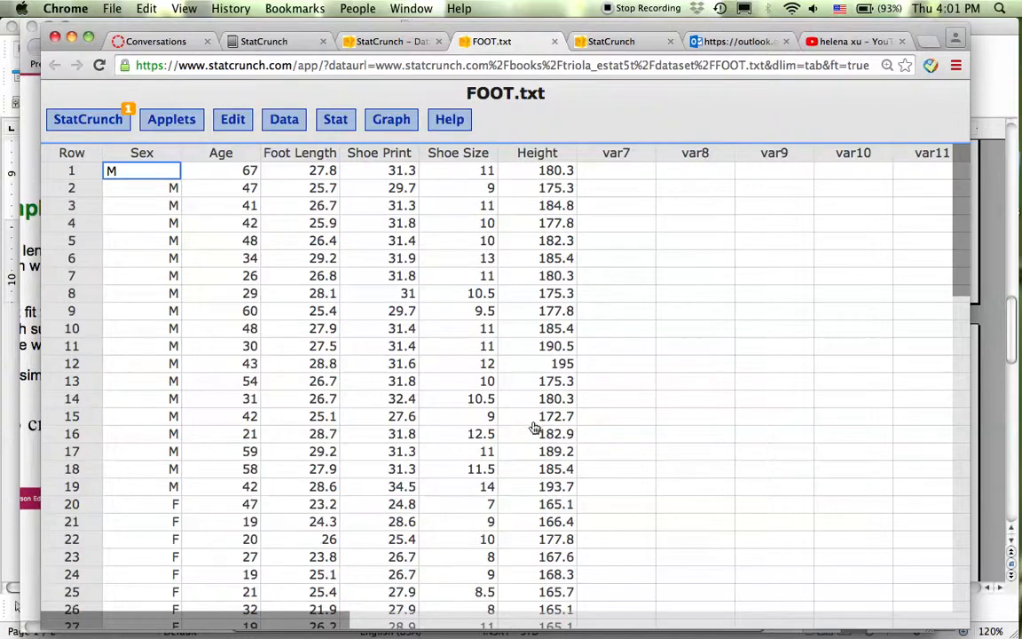
click(346, 124)
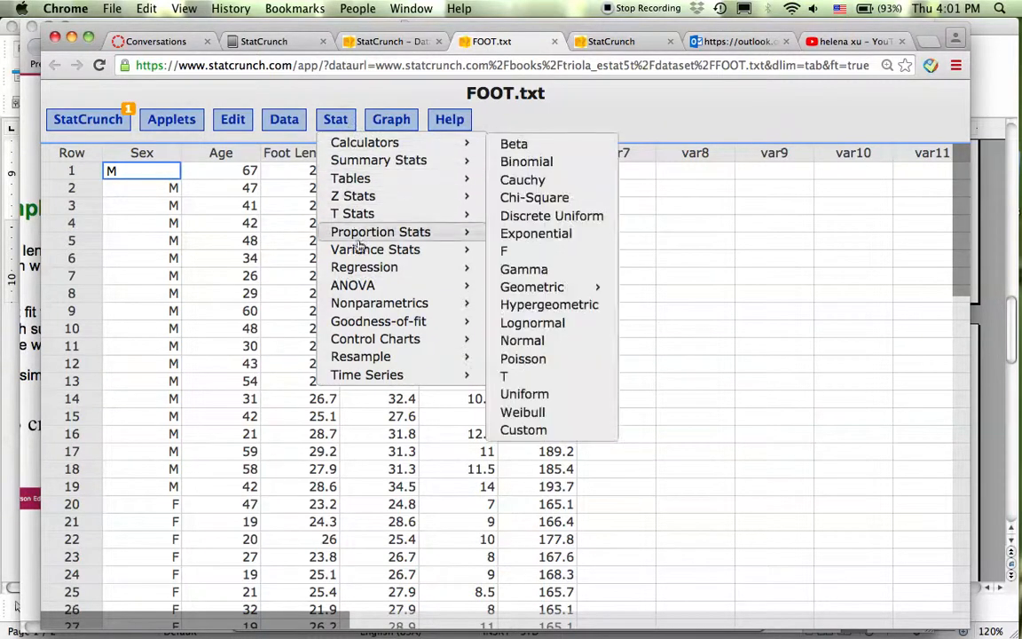
mouse_move(364, 269)
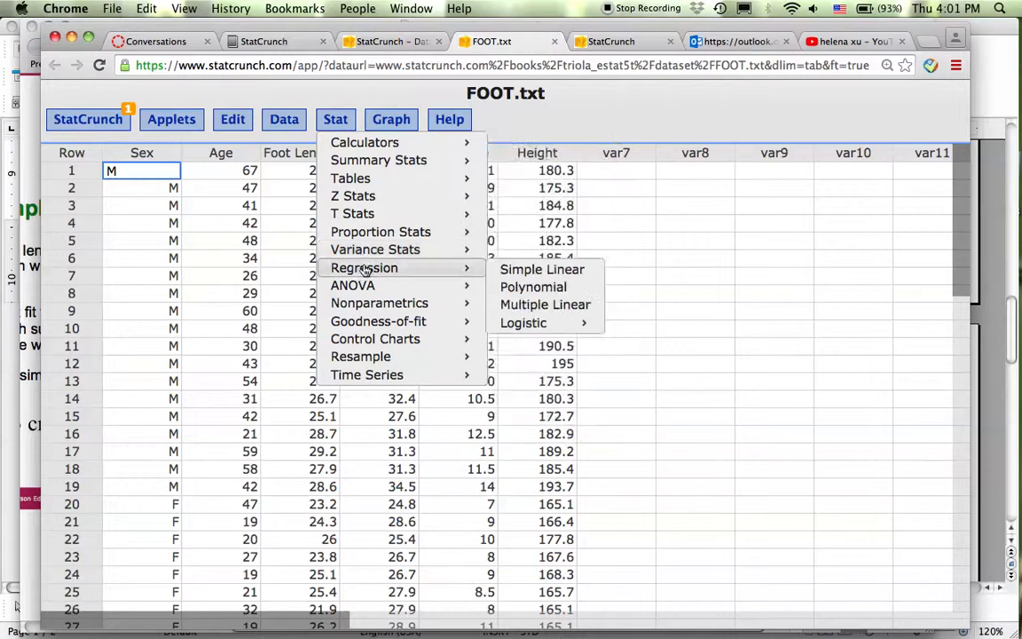
click(542, 271)
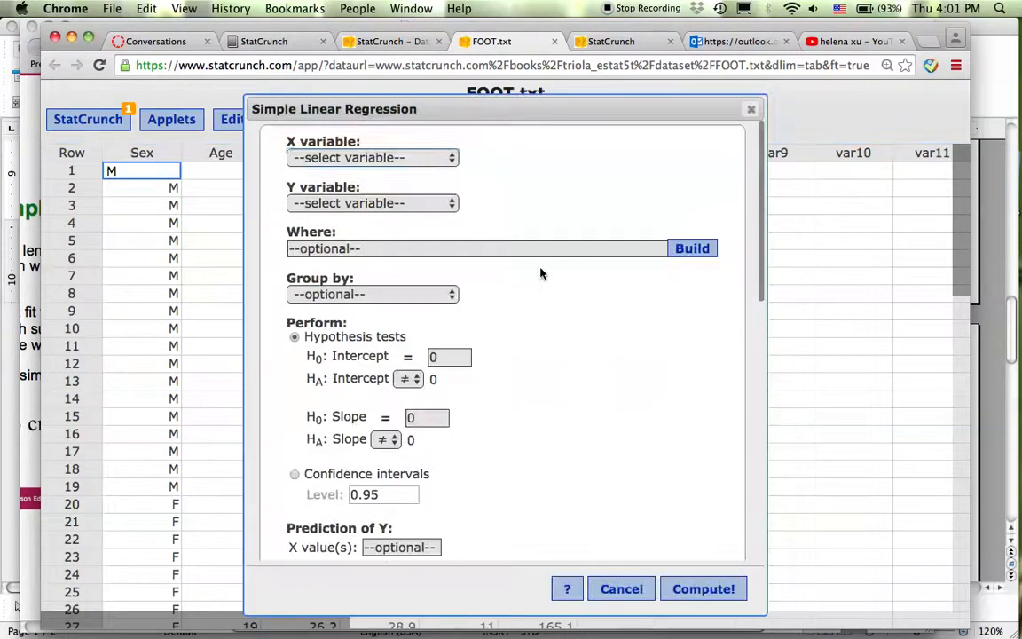
click(434, 157)
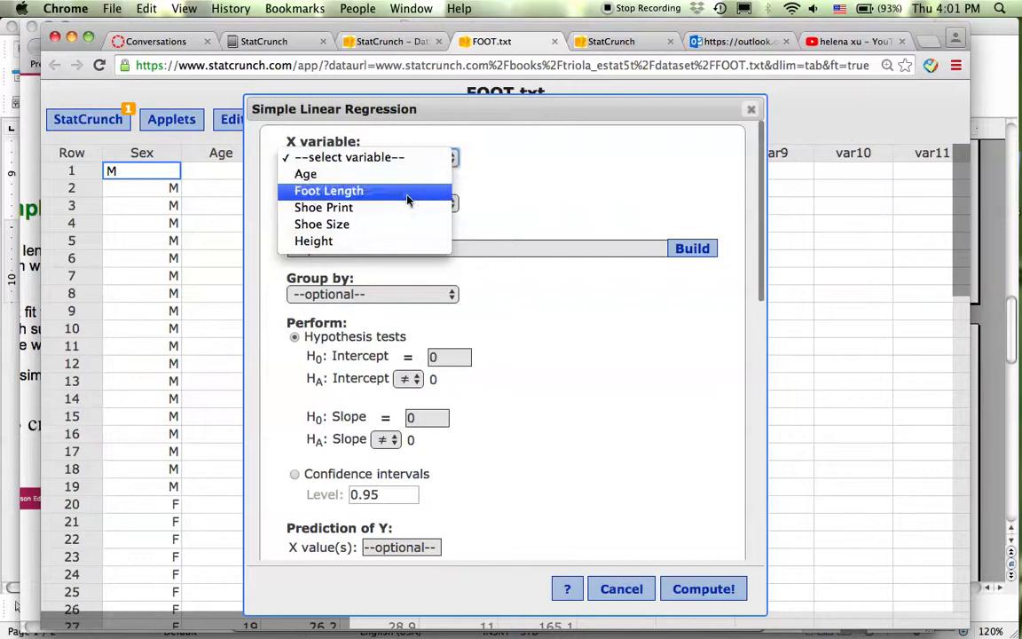
click(403, 207)
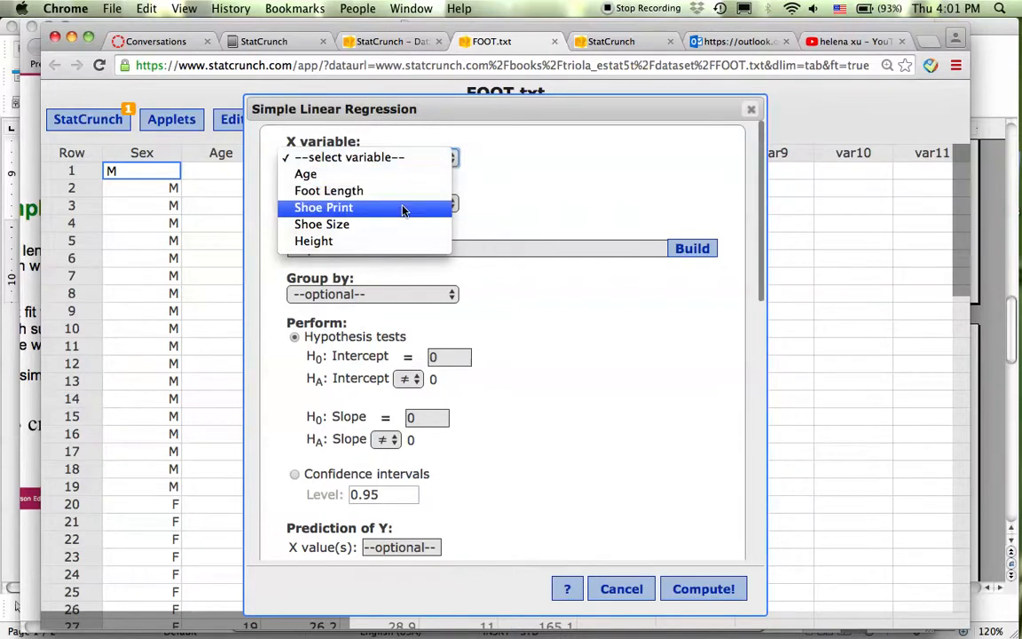
click(393, 204)
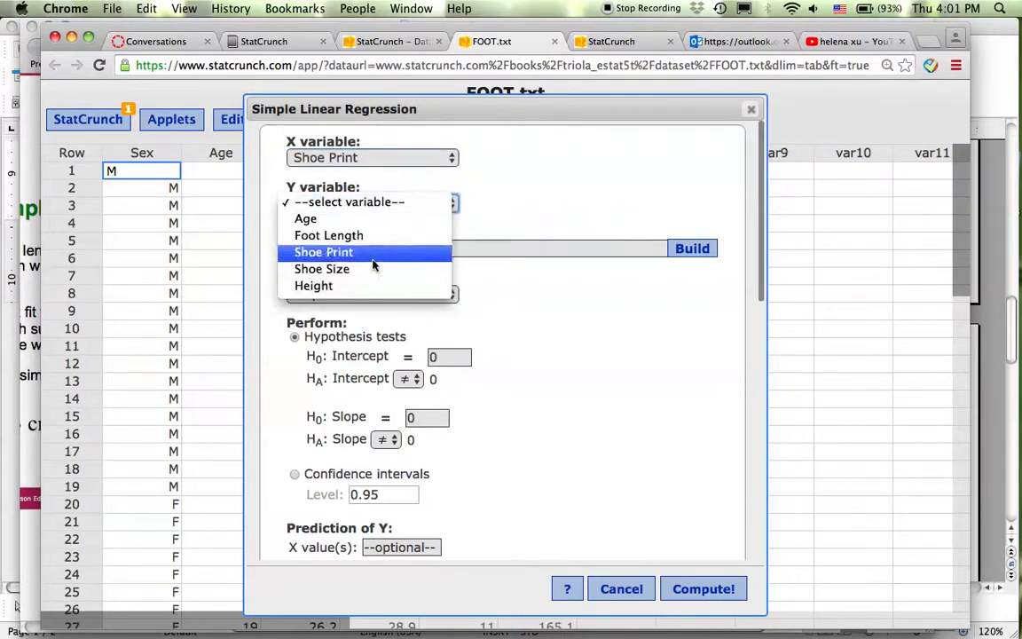
click(367, 289)
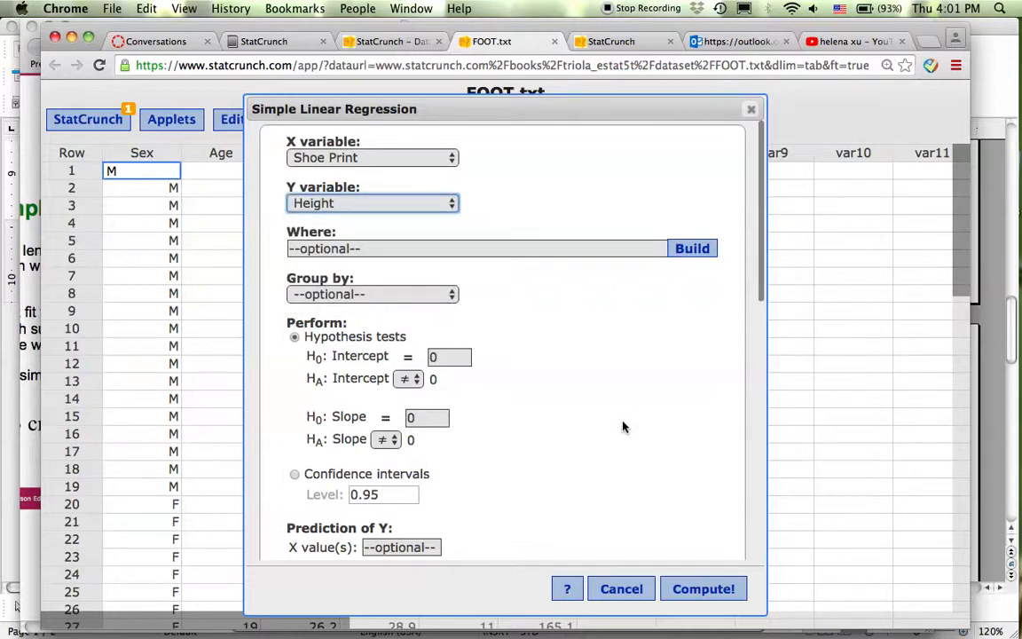
click(698, 591)
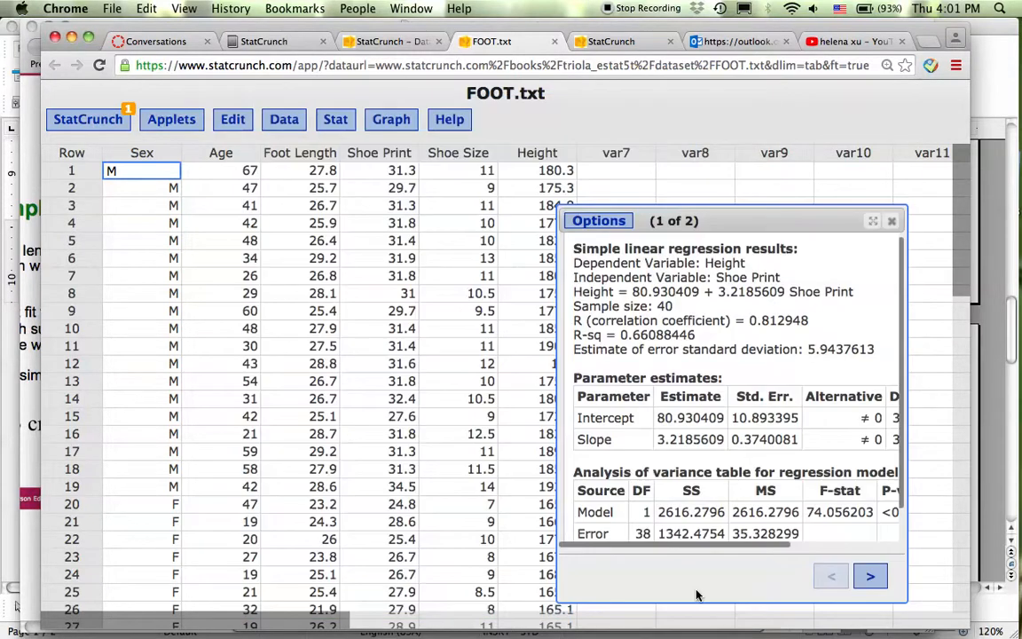
- Move and enlarge the regression results window until all tables fit, and highlight the regression equation and the slope's P-value to examine them
drag(737, 223, 374, 109)
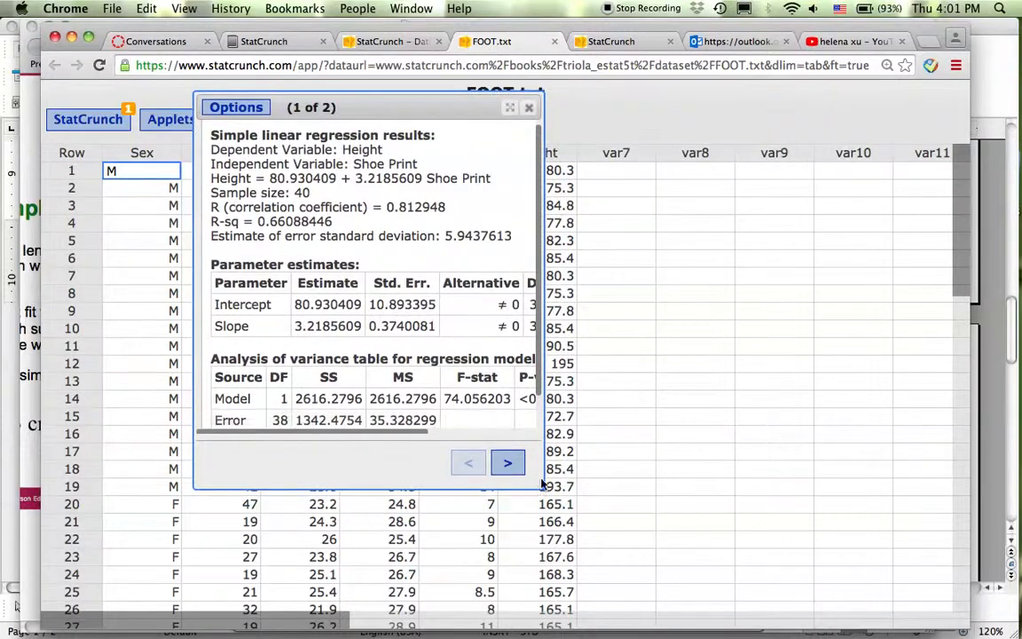
drag(537, 483, 908, 557)
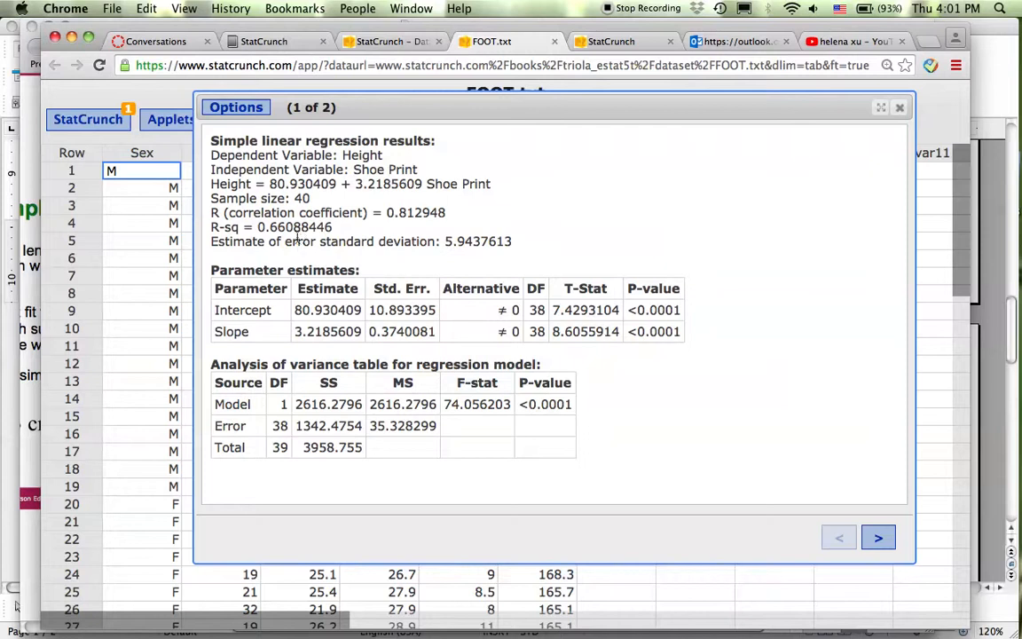
drag(210, 184, 497, 184)
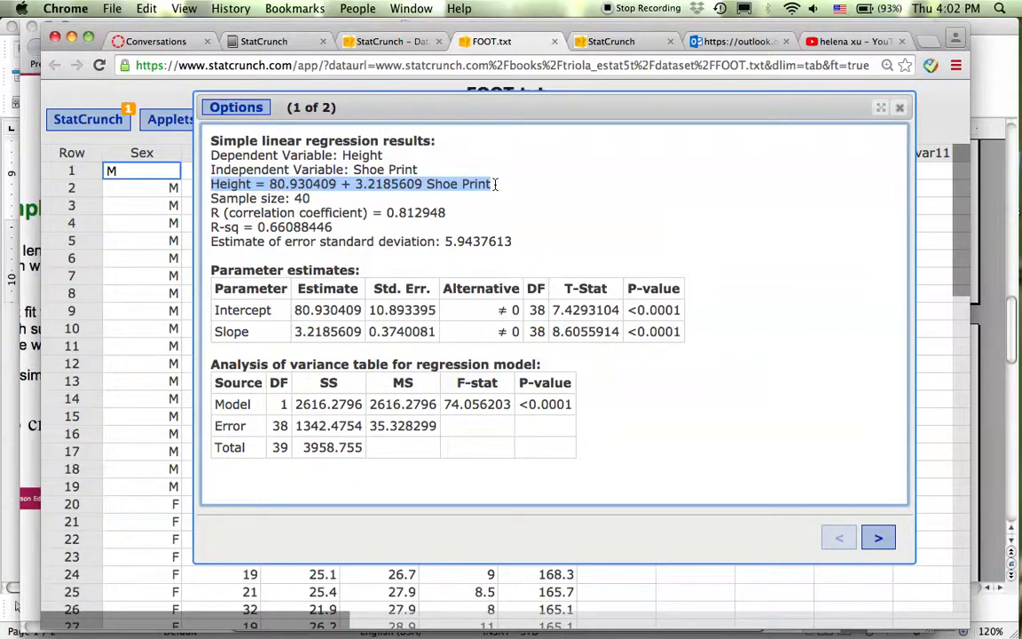
click(495, 185)
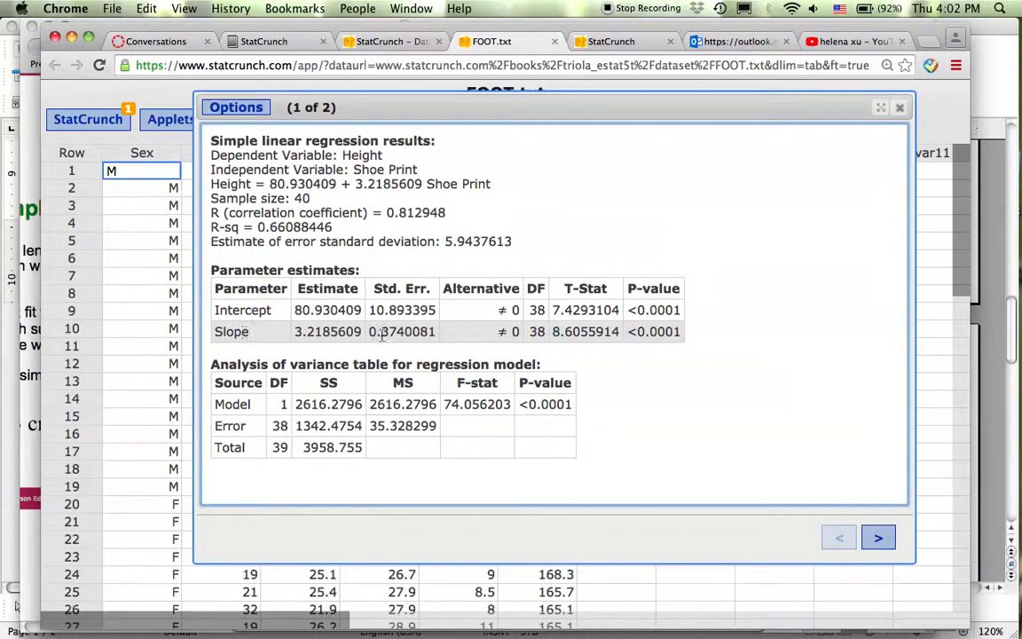
drag(627, 331, 683, 331)
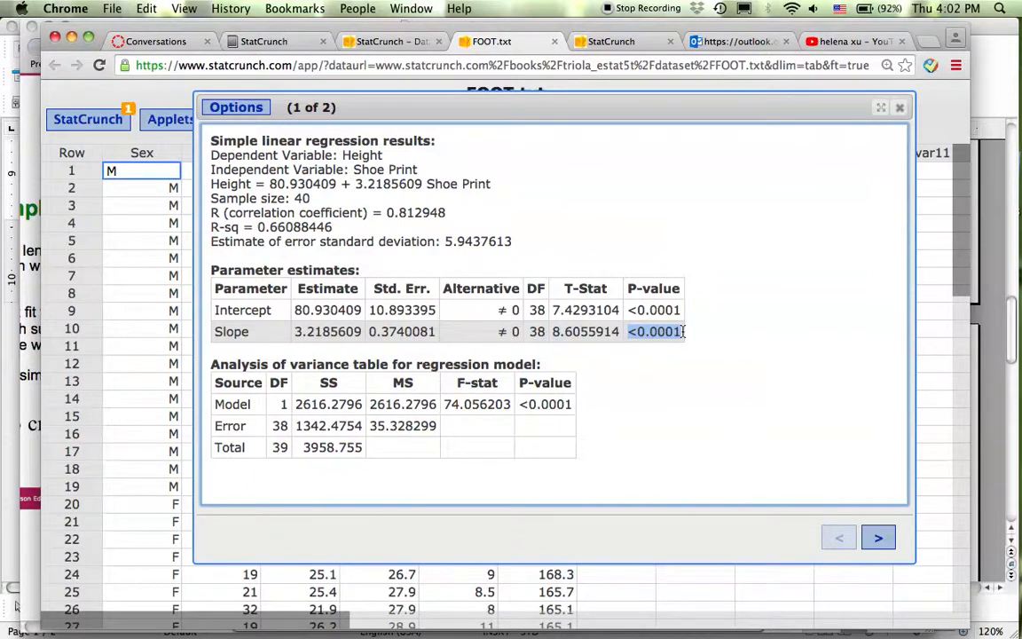
click(655, 334)
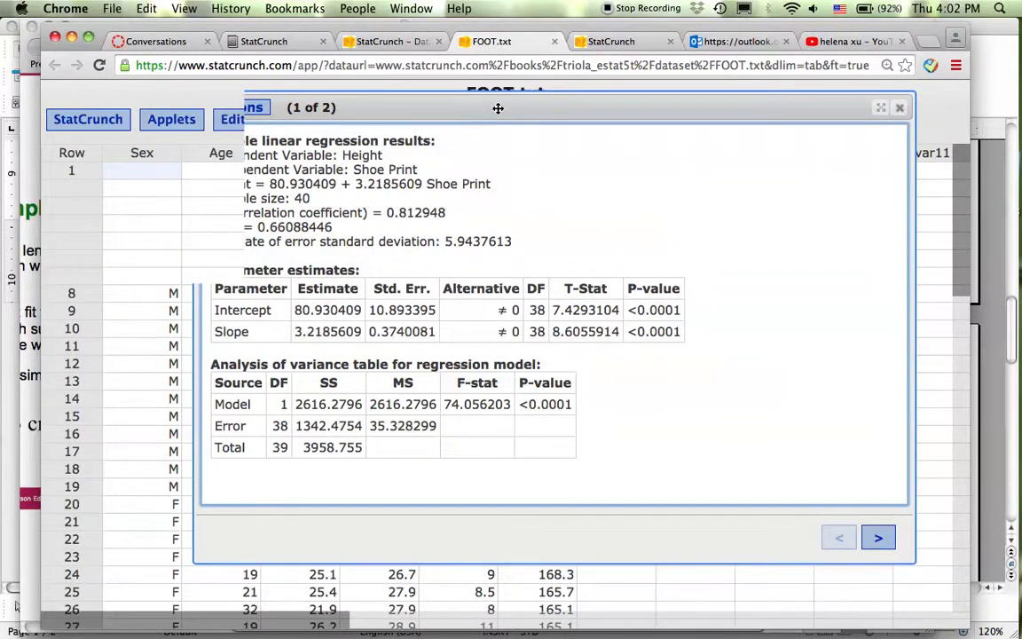
- Shift the regression results window slightly sideways and highlight the Height equation and its Shoe Print term
drag(466, 108, 520, 108)
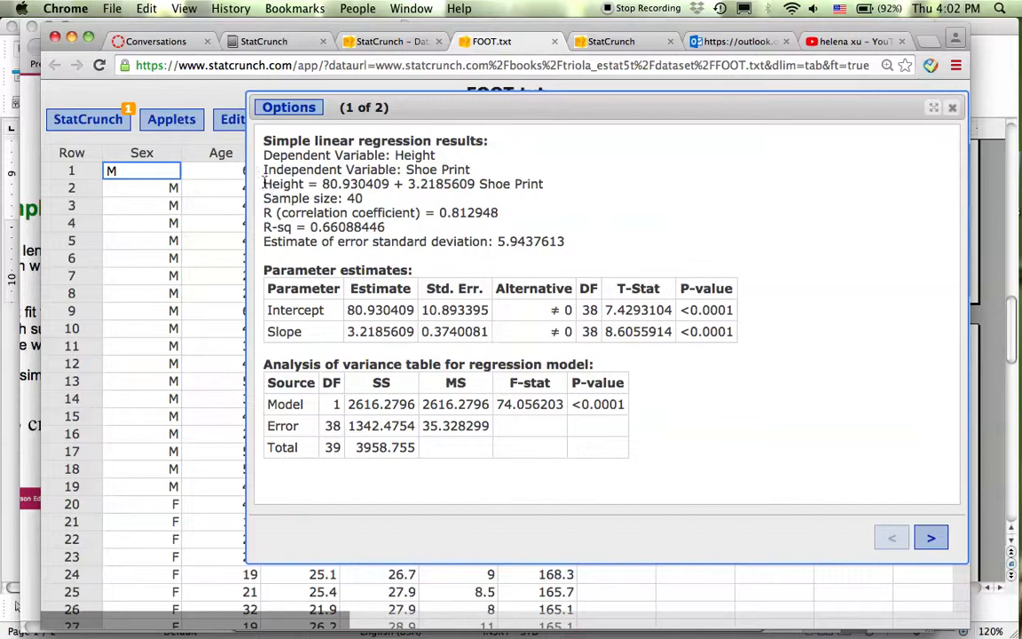
drag(263, 183, 547, 184)
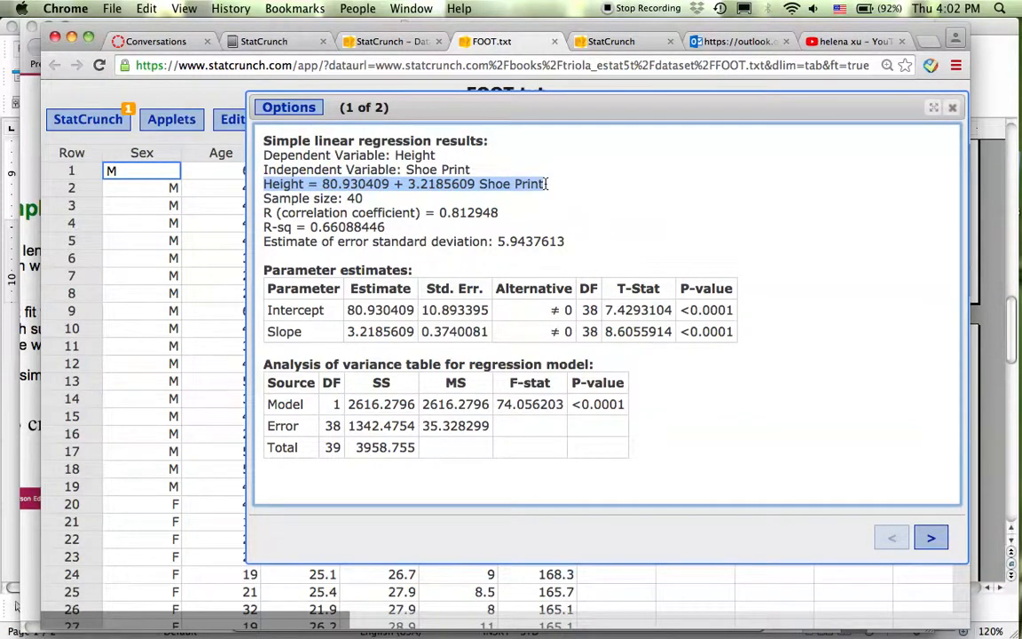
drag(544, 200, 480, 183)
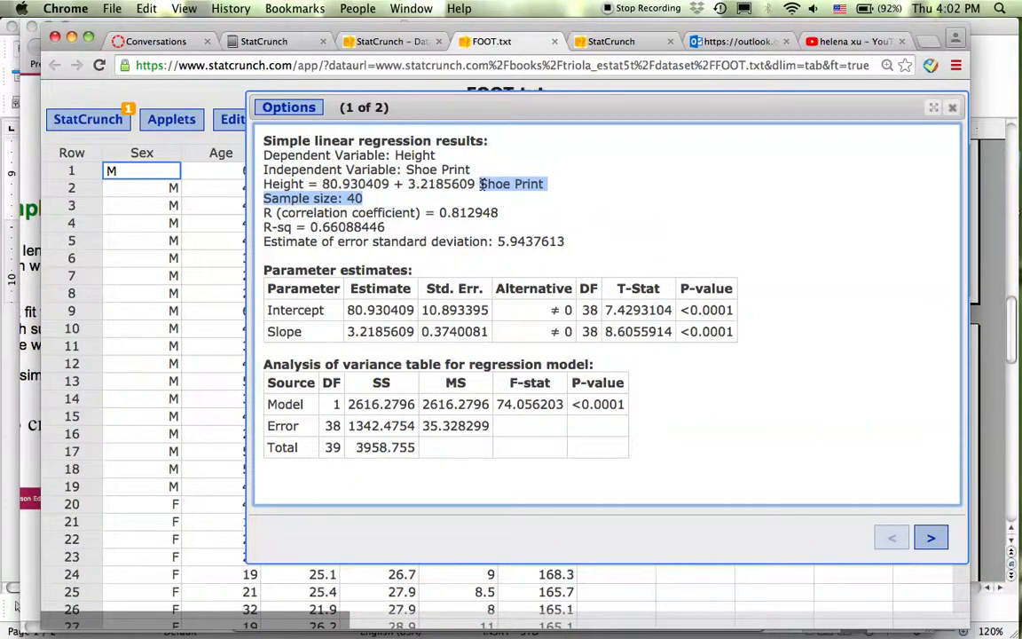
click(479, 188)
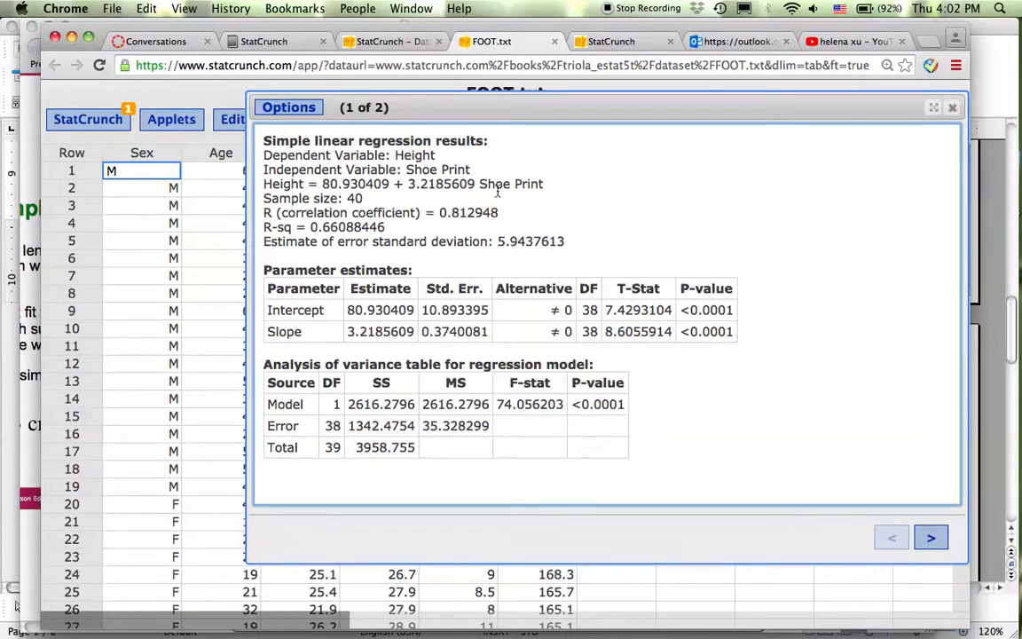
- Switch to the Preview slides and read the continued 40-pair example with its regression equation, scatterplot and 29 cm substitution
click(25, 396)
scroll(335, 435, down, 5)
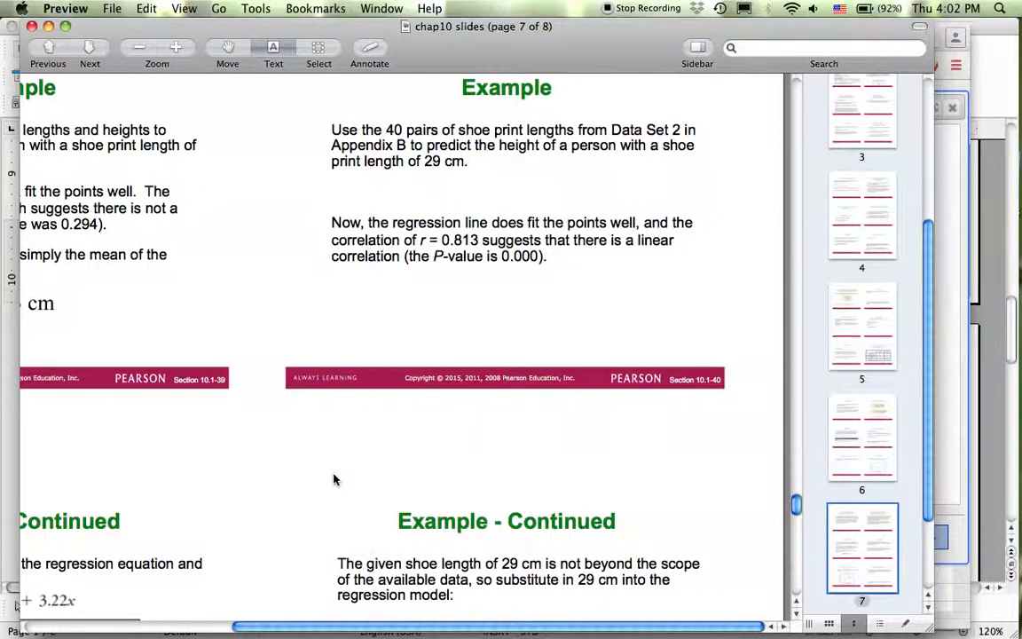
scroll(335, 479, left, 3)
scroll(333, 479, down, 5)
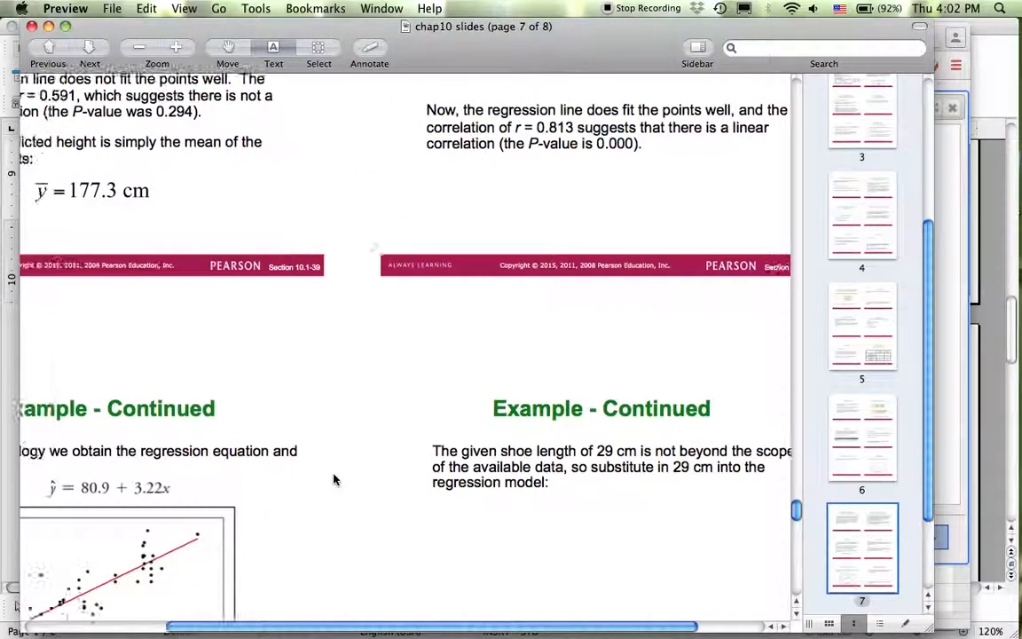
scroll(333, 479, left, 5)
scroll(333, 479, up, 1)
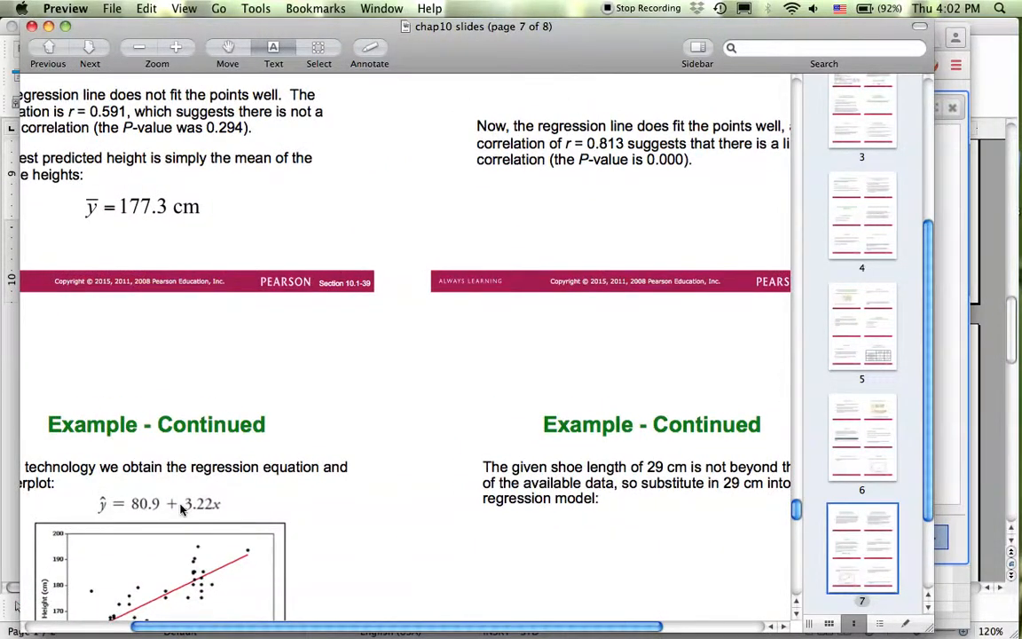